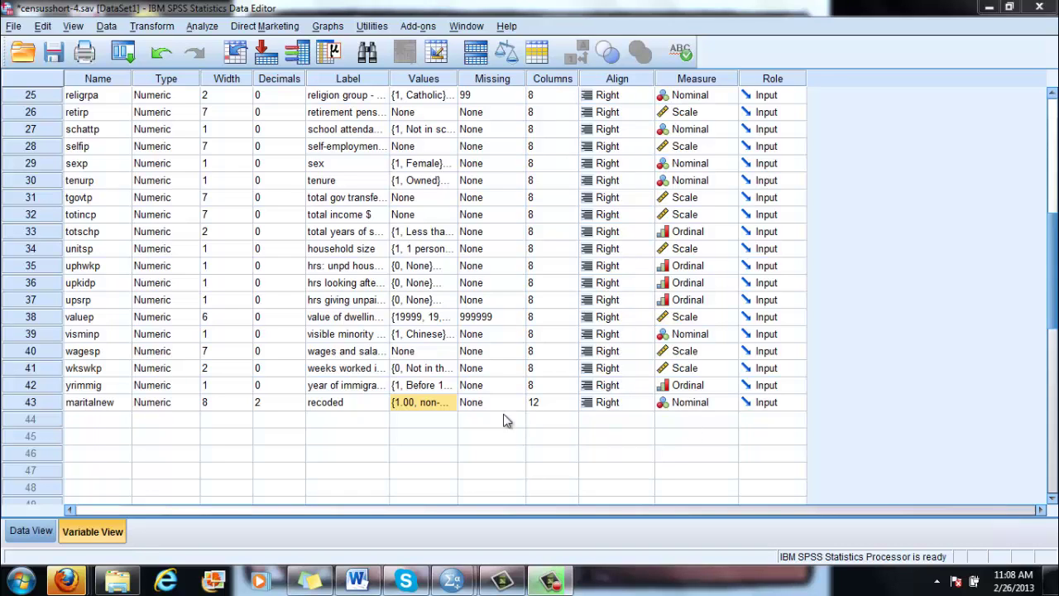
Step: Check maritalnew's non-married/married value labels, then bring up the Analyze > Compare Means procedures
click(448, 403)
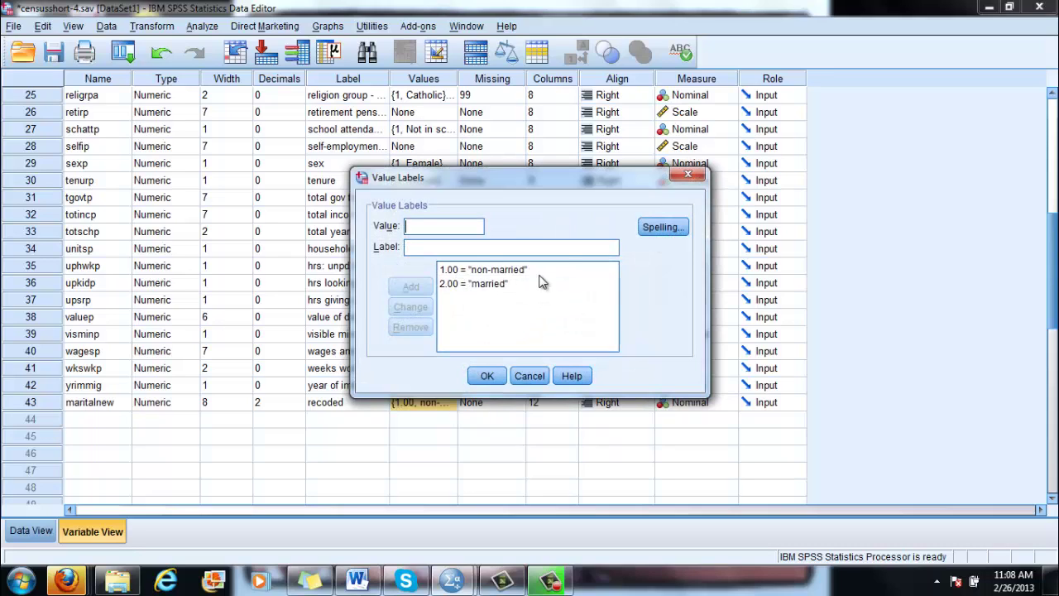
click(563, 296)
click(689, 177)
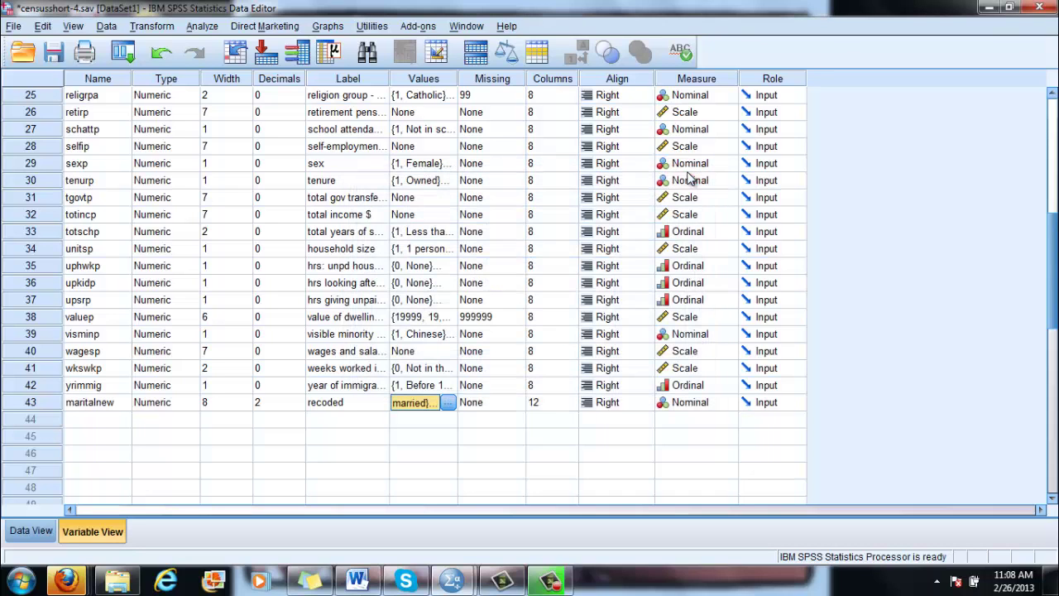
click(207, 26)
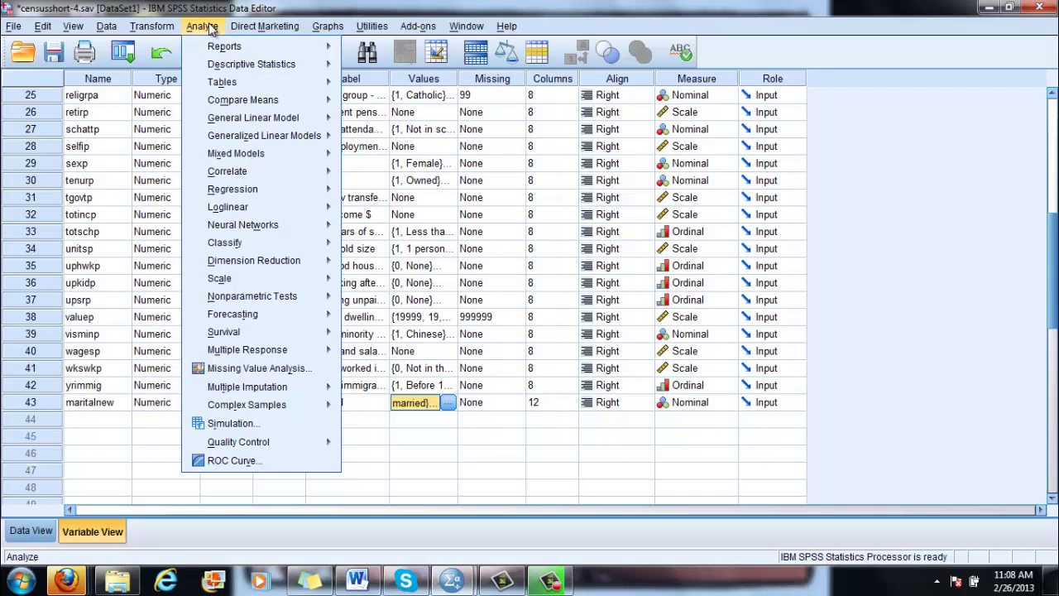
mouse_move(234, 101)
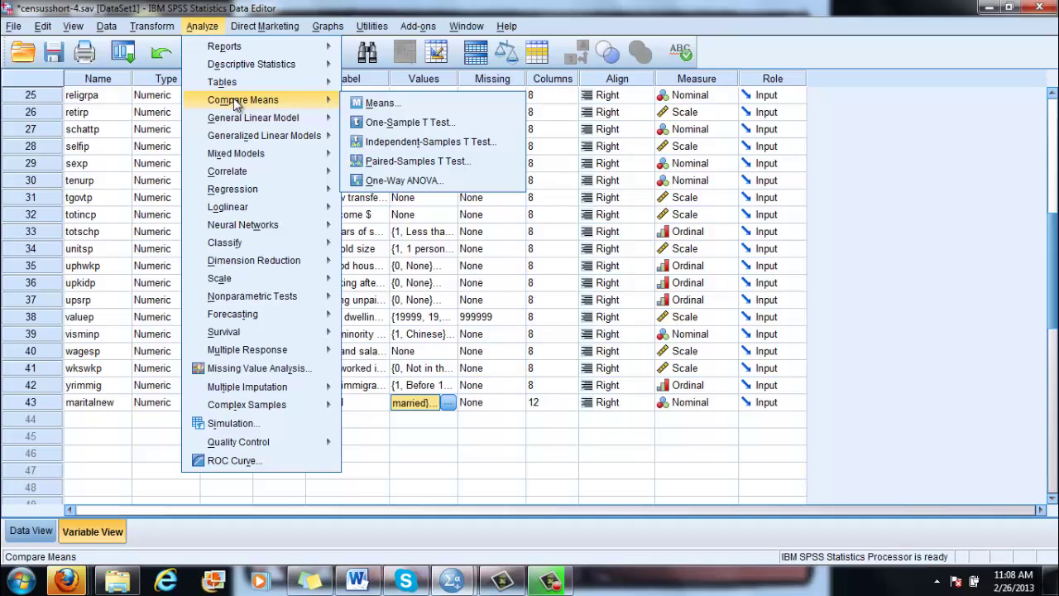
Step: Start a fresh Independent-Samples T Test with recoded maritalnew as the grouping variable
click(370, 143)
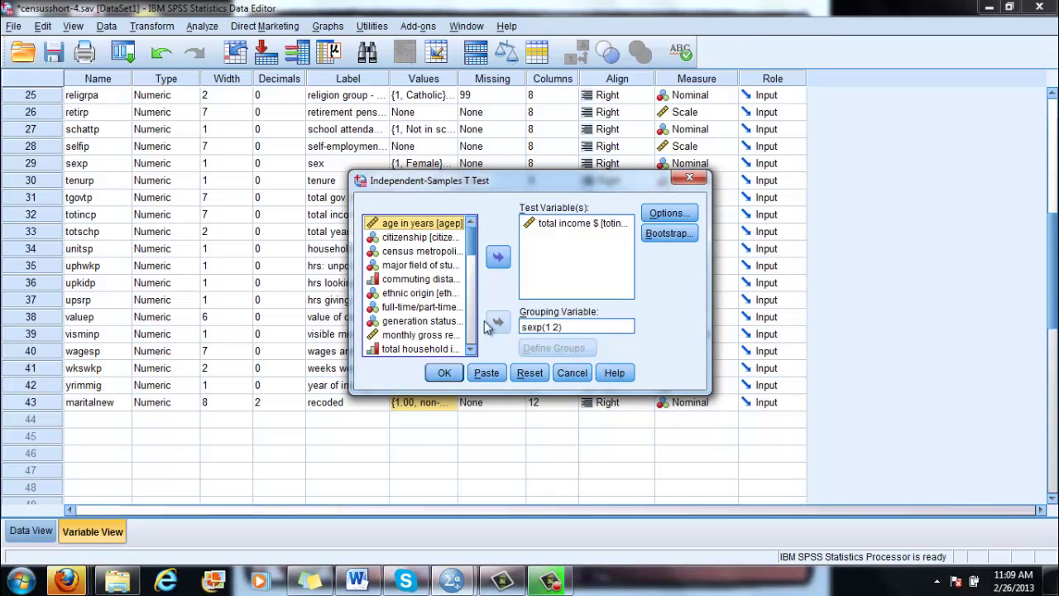
click(530, 372)
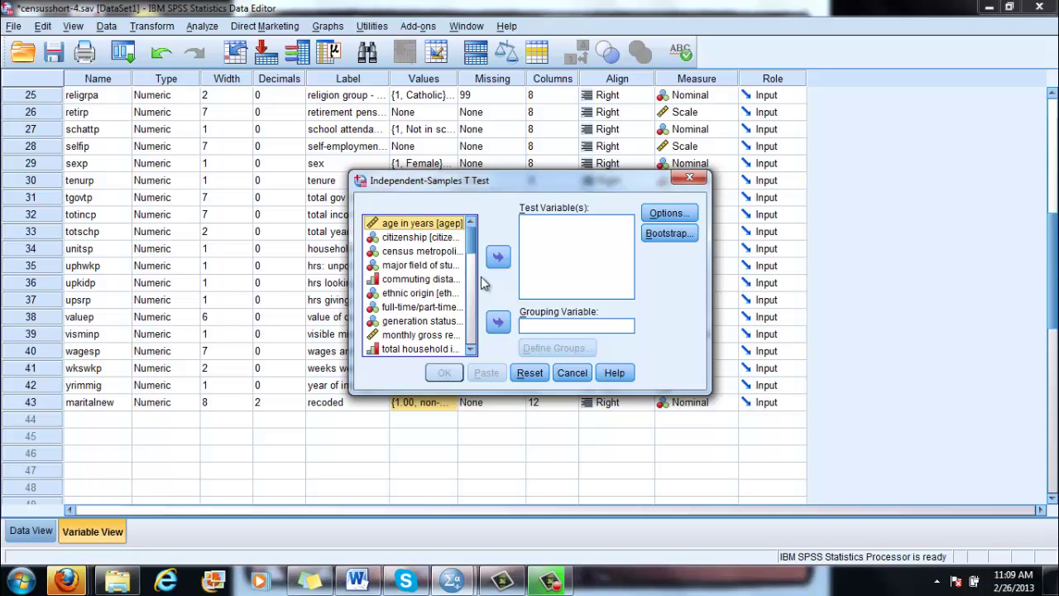
drag(469, 251, 472, 347)
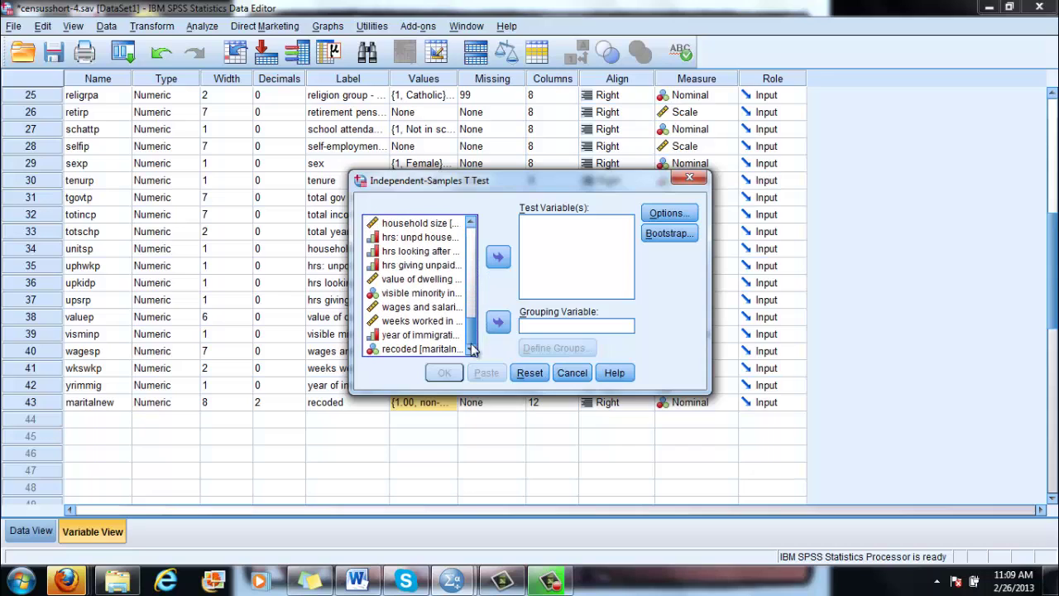
click(442, 353)
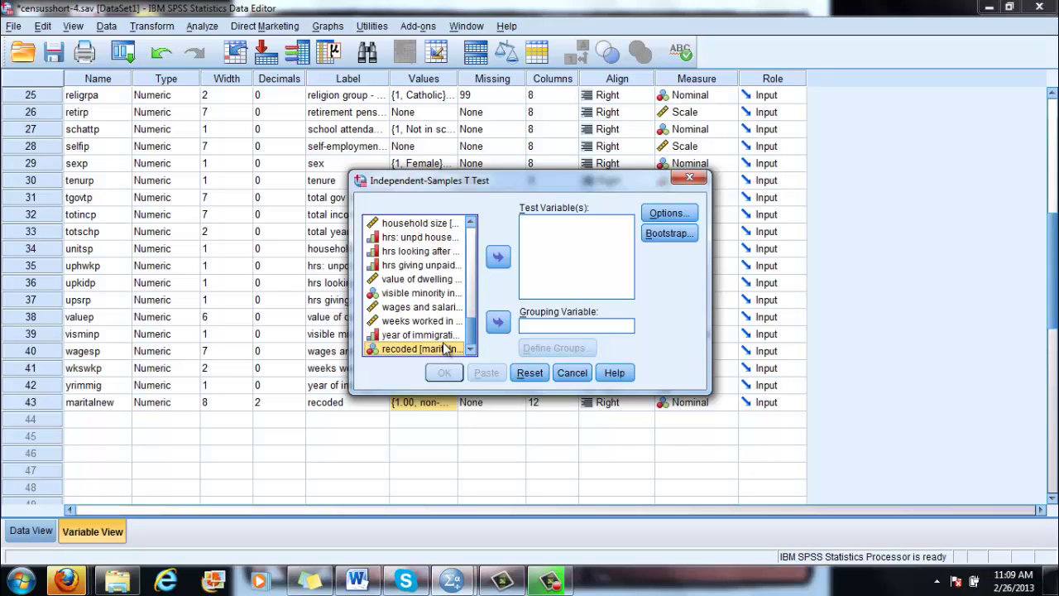
click(498, 323)
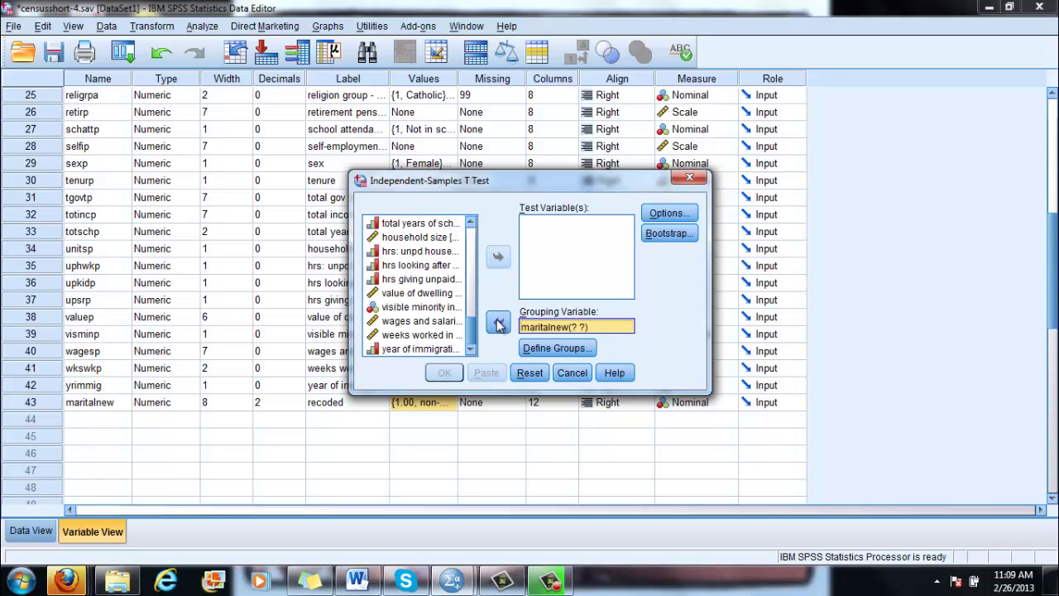
Step: Define the maritalnew comparison groups as codes 1 and 2
click(580, 348)
click(546, 262)
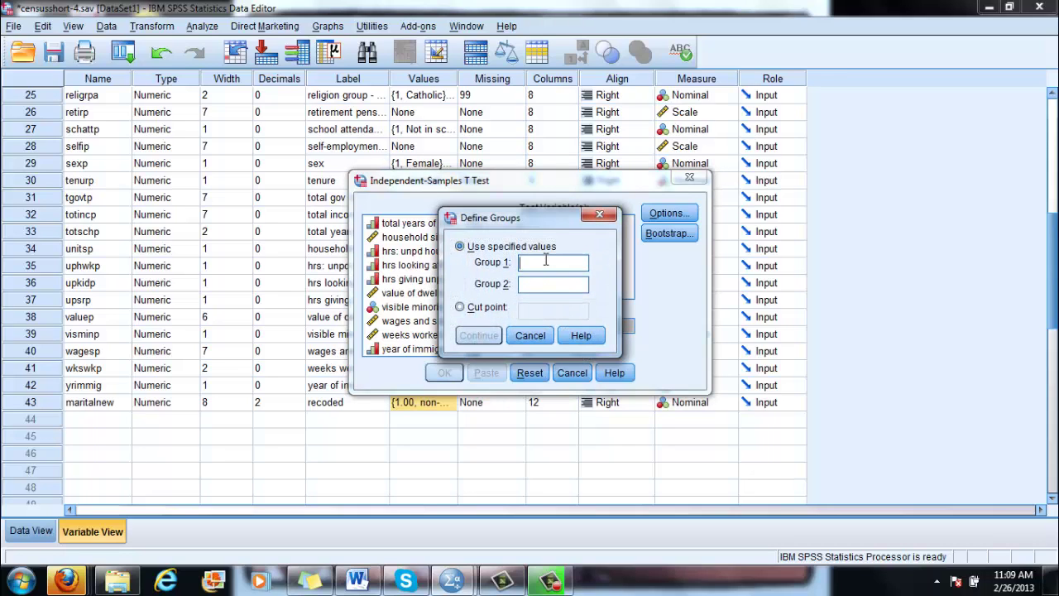
text(1)
click(544, 284)
text(2)
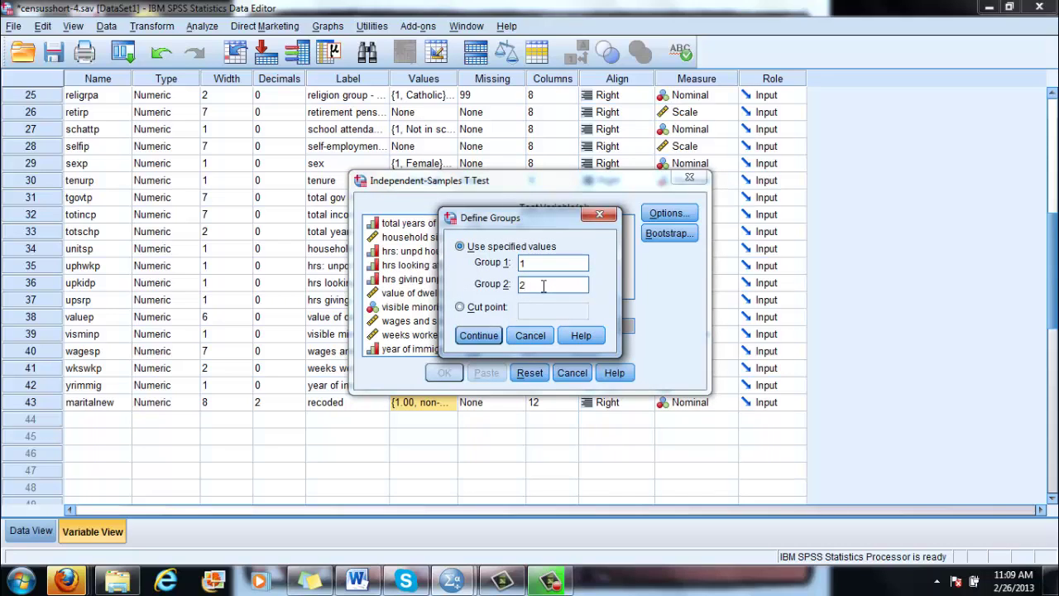
click(487, 336)
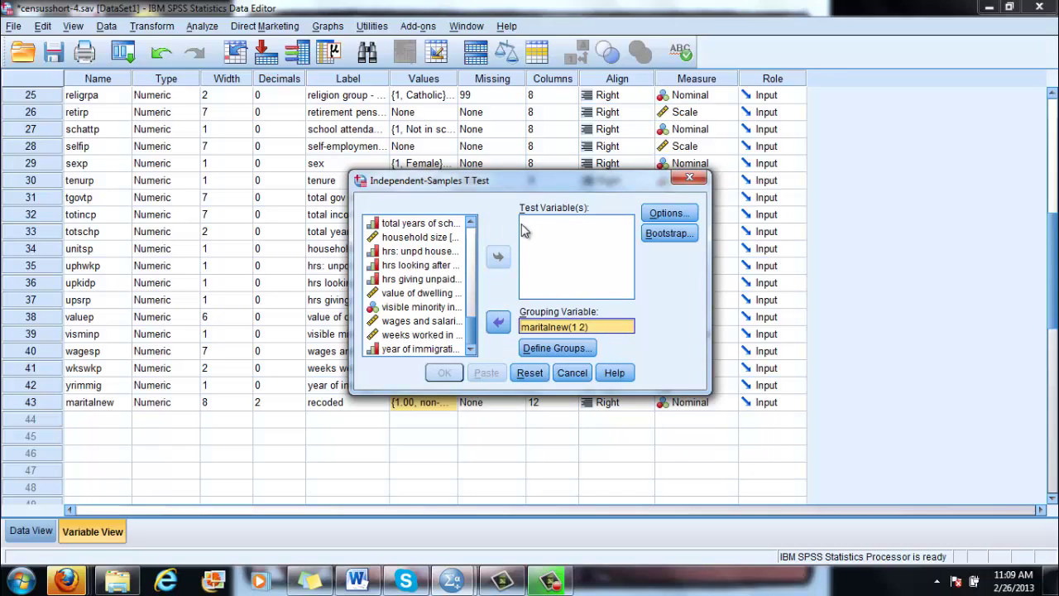
Step: Make total income $ the test variable and run the t test
click(524, 230)
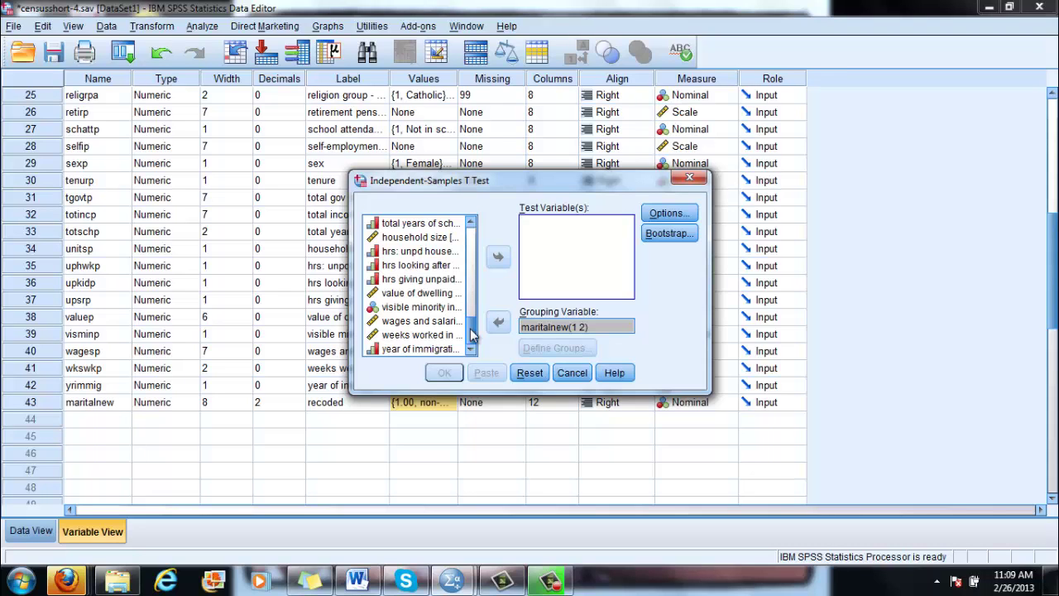
drag(472, 333, 468, 278)
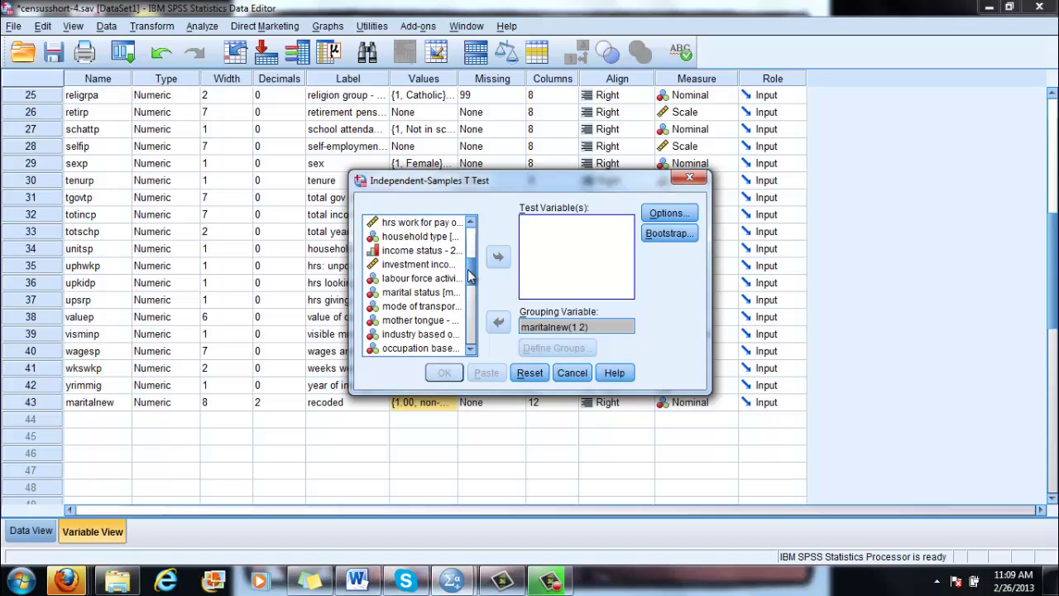
click(435, 294)
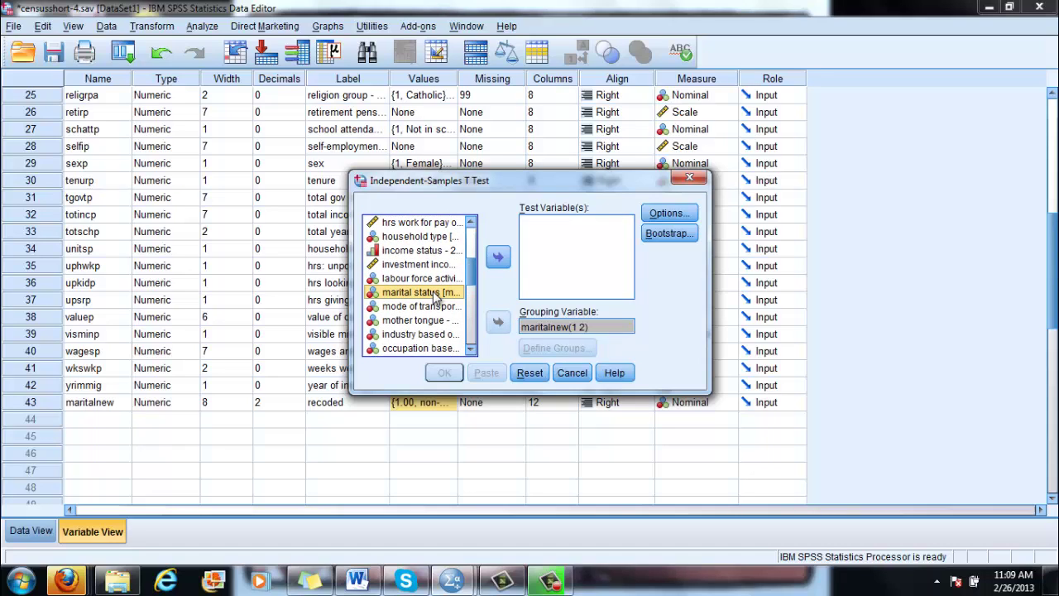
key(t)
key(Down)
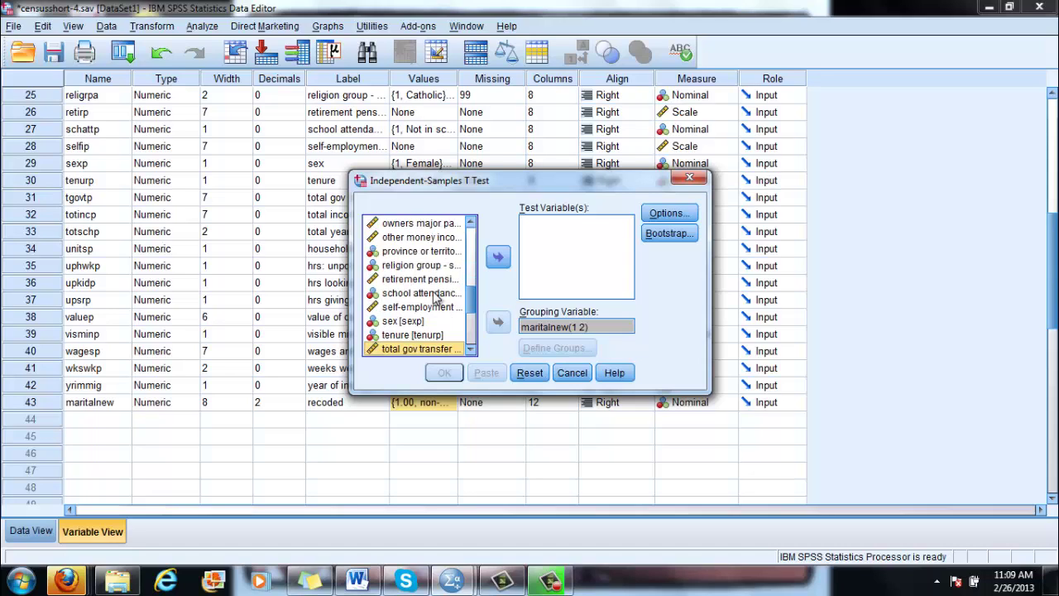
key(Down)
click(498, 257)
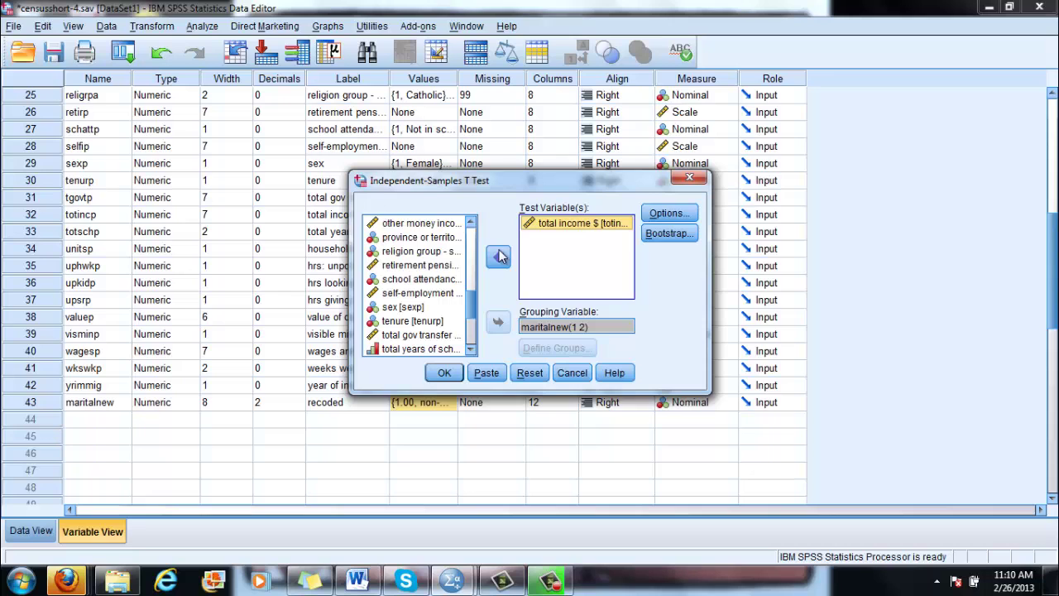
click(459, 374)
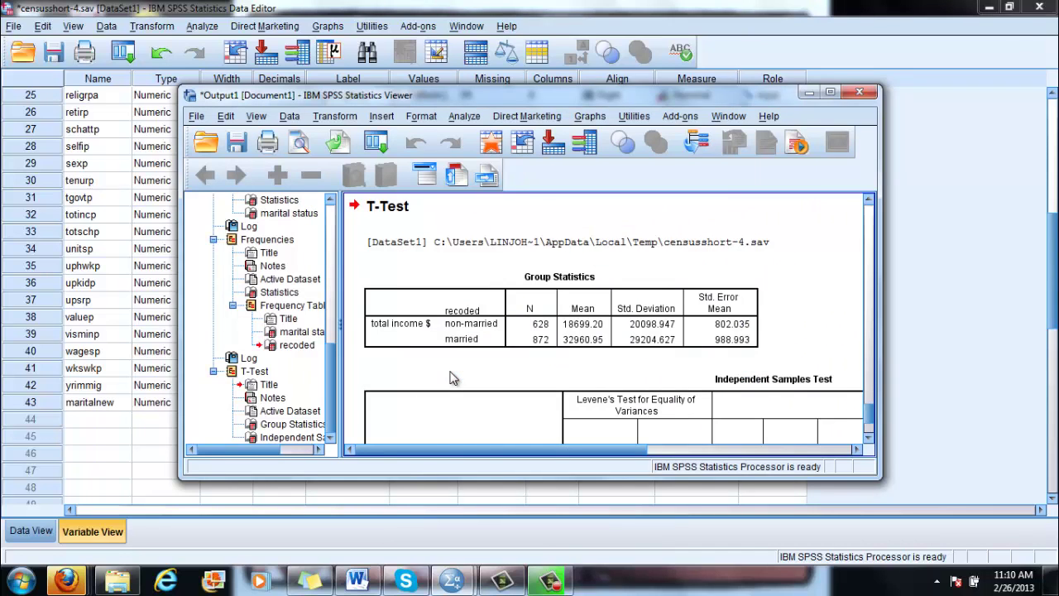
Step: Maximize the output viewer and select the Group Statistics table
click(831, 94)
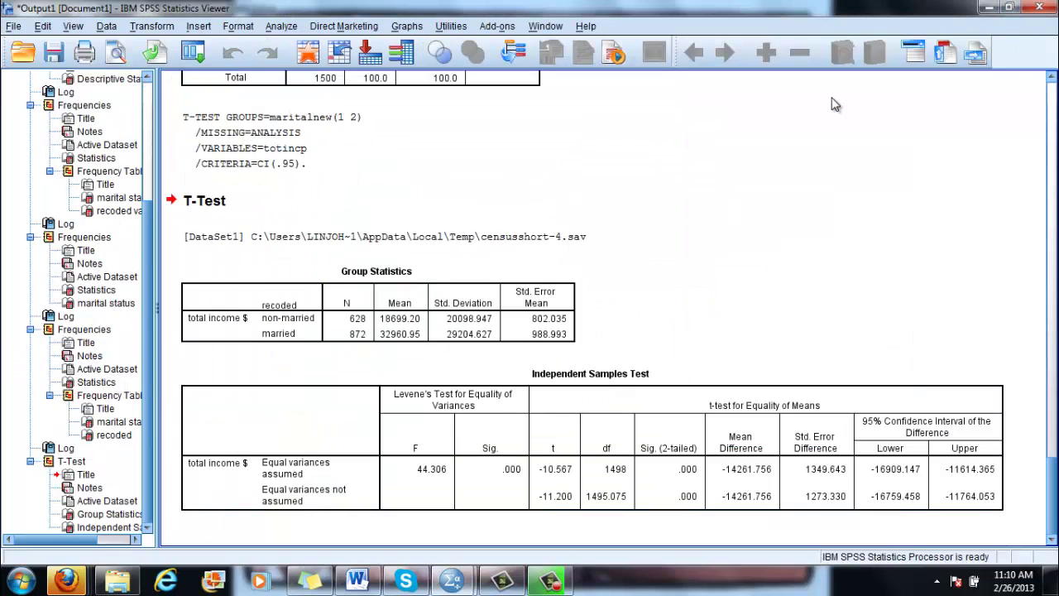
click(468, 321)
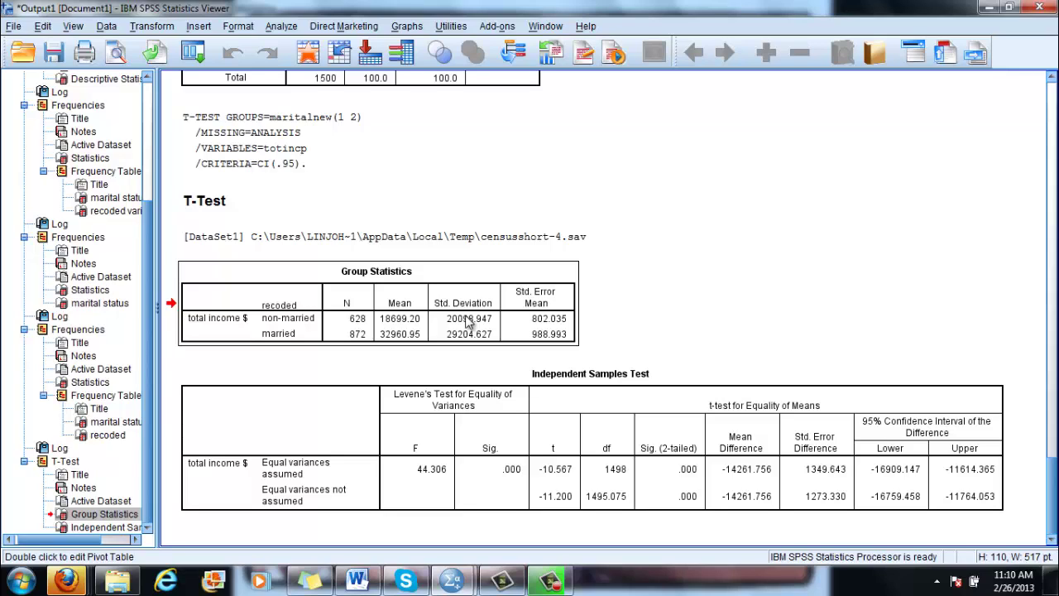
click(468, 323)
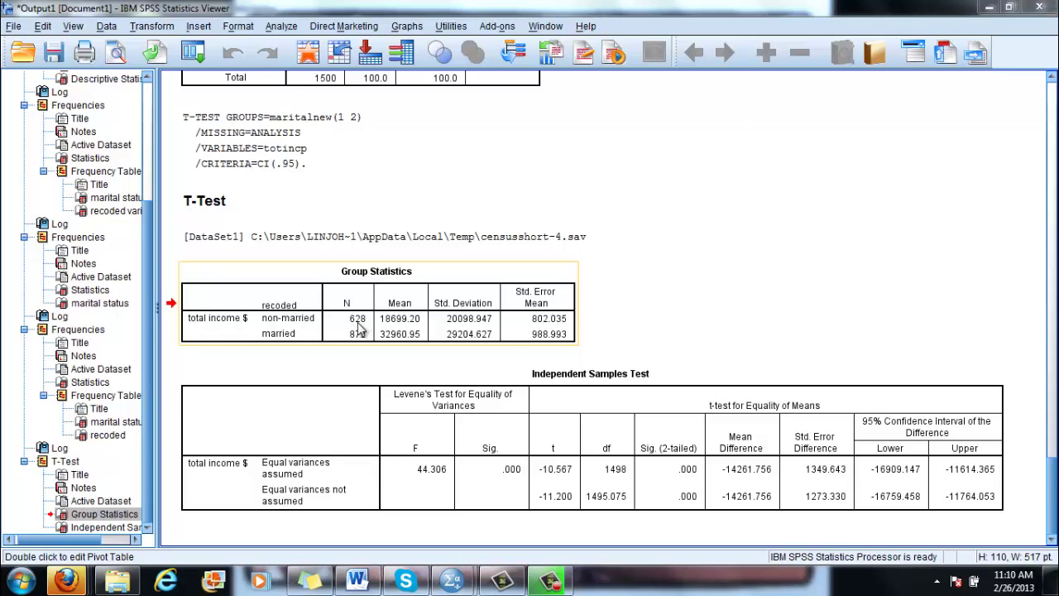
click(716, 124)
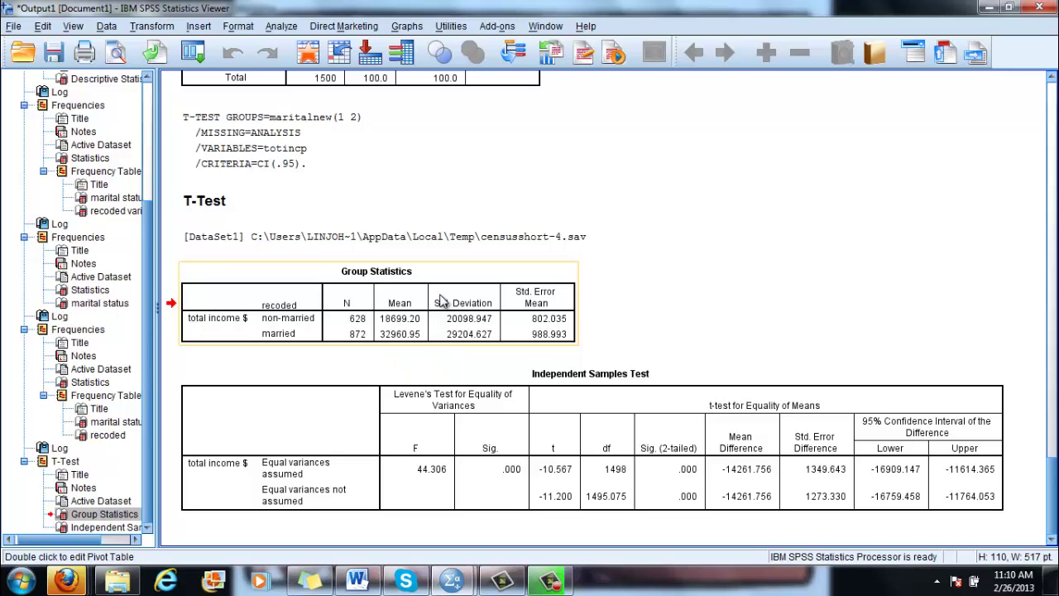
click(441, 302)
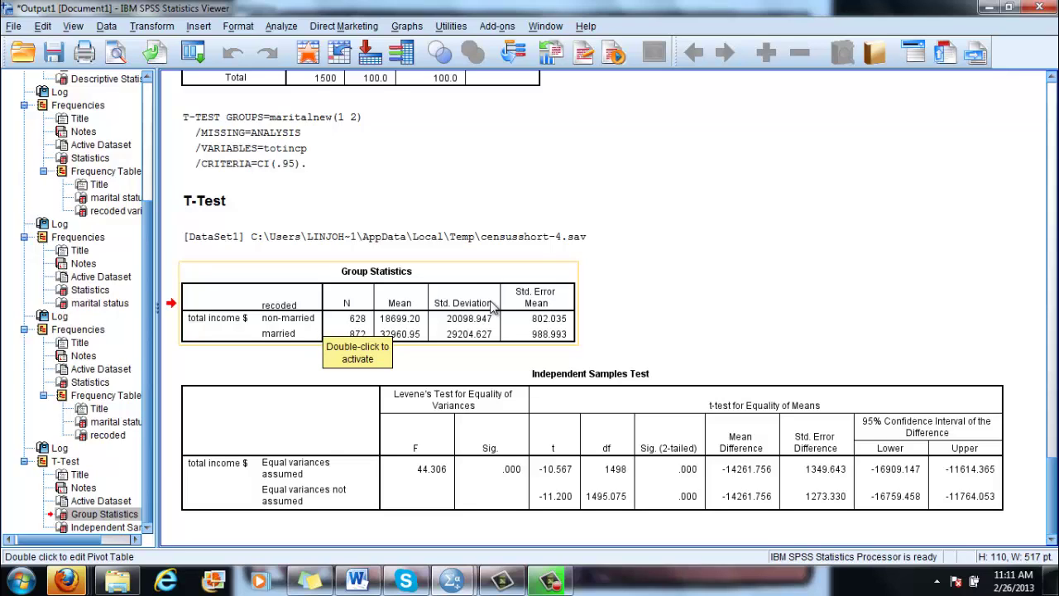
click(416, 328)
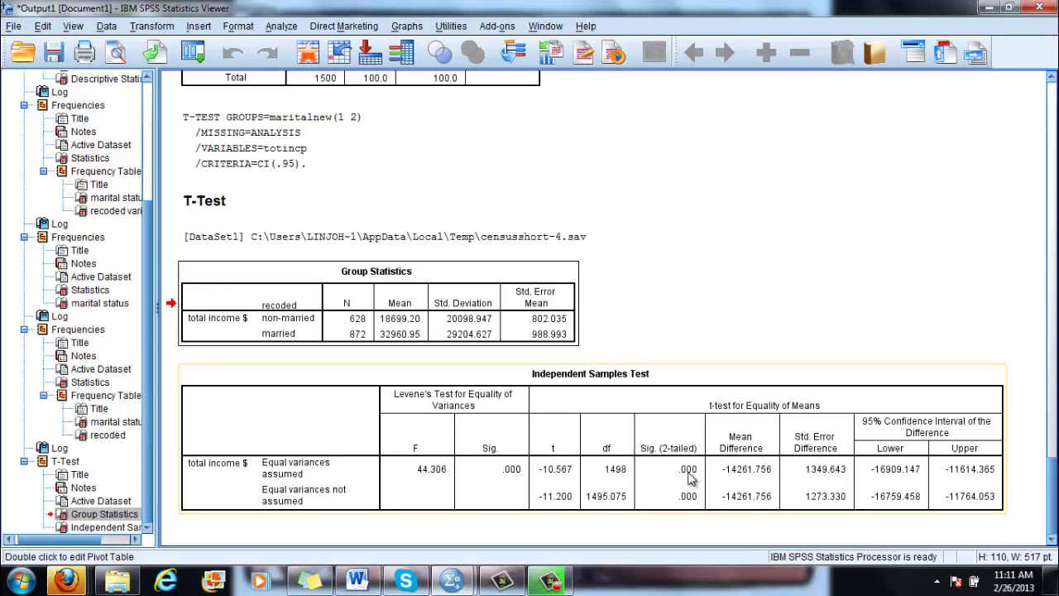
click(665, 470)
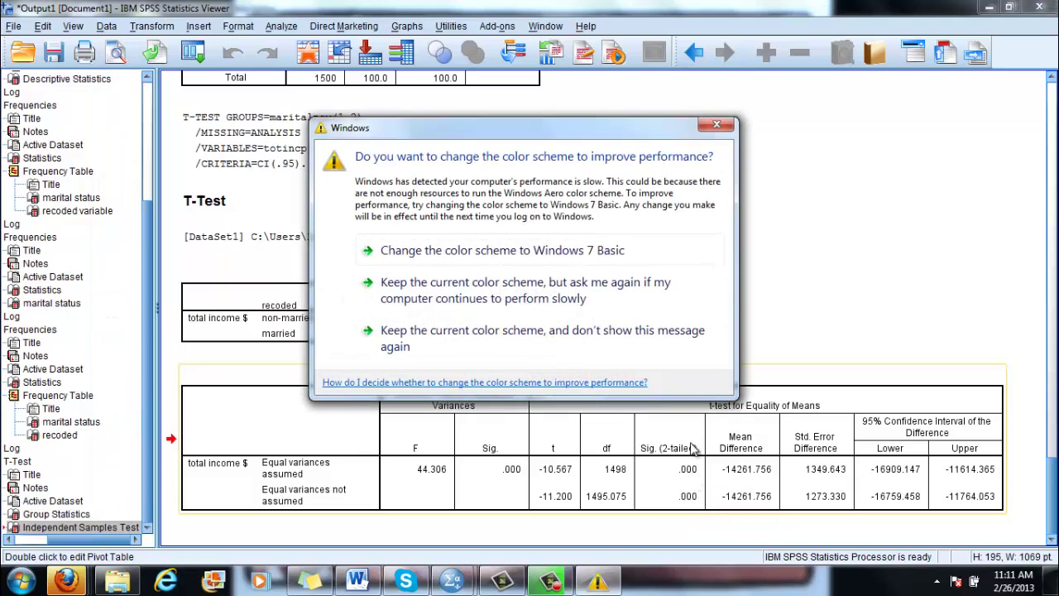
click(717, 124)
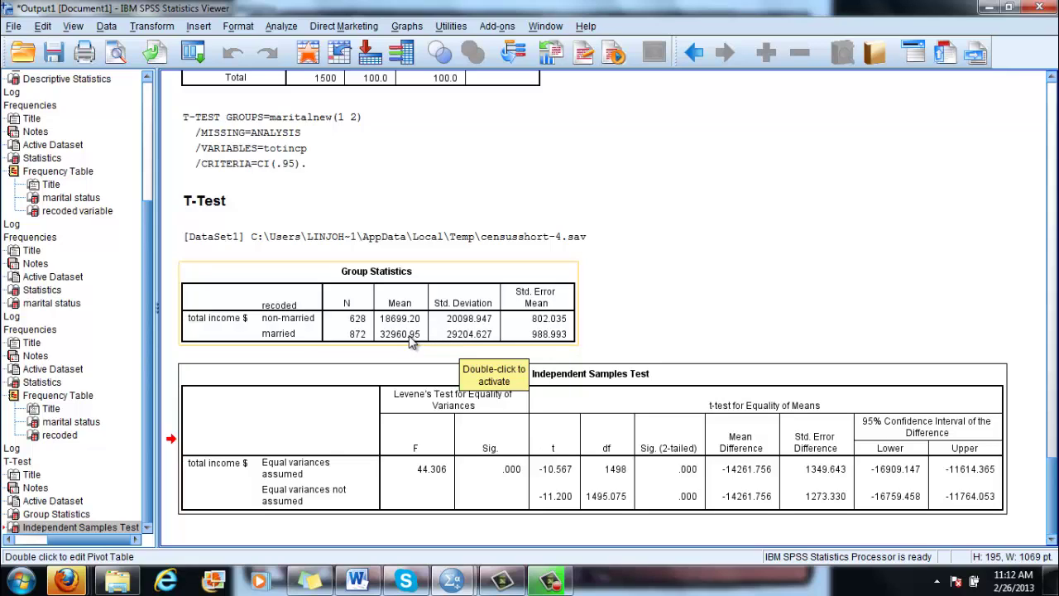
click(477, 343)
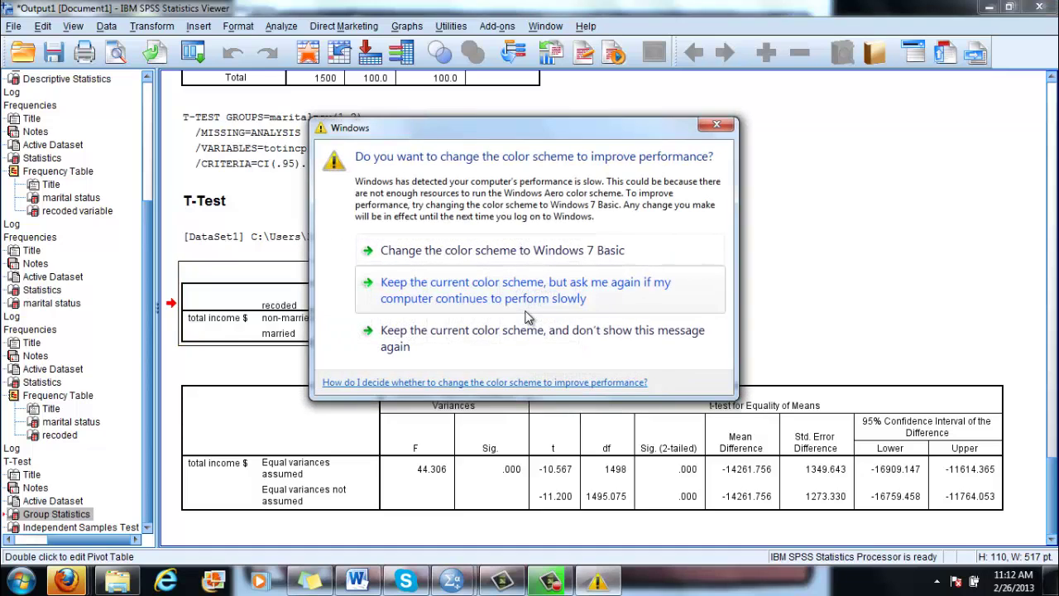
Step: Dismiss the colour-scheme warning and select the Independent Samples Test table to read its significance
click(715, 126)
click(510, 475)
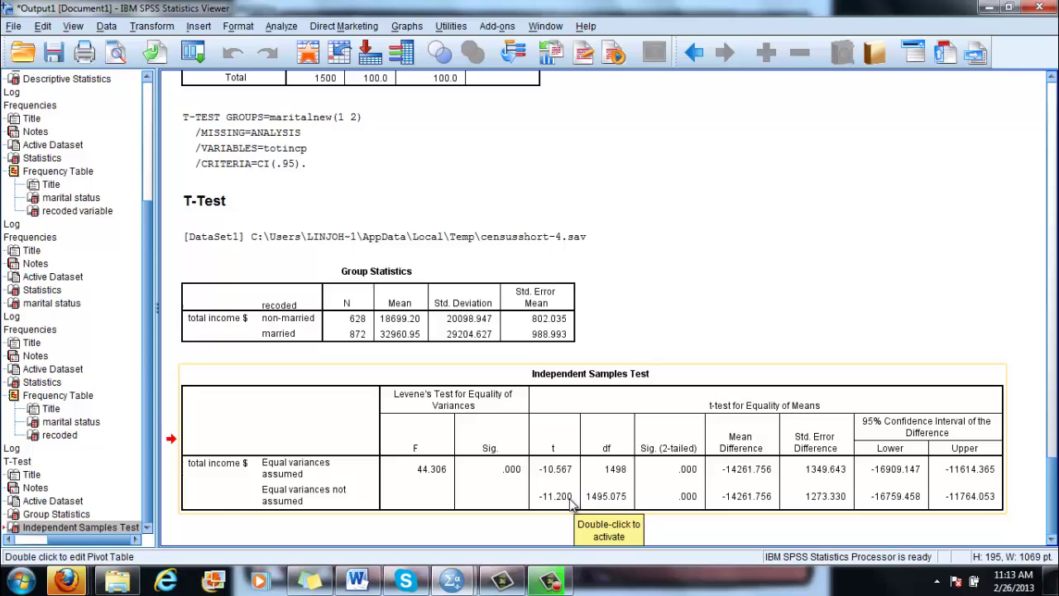
click(692, 506)
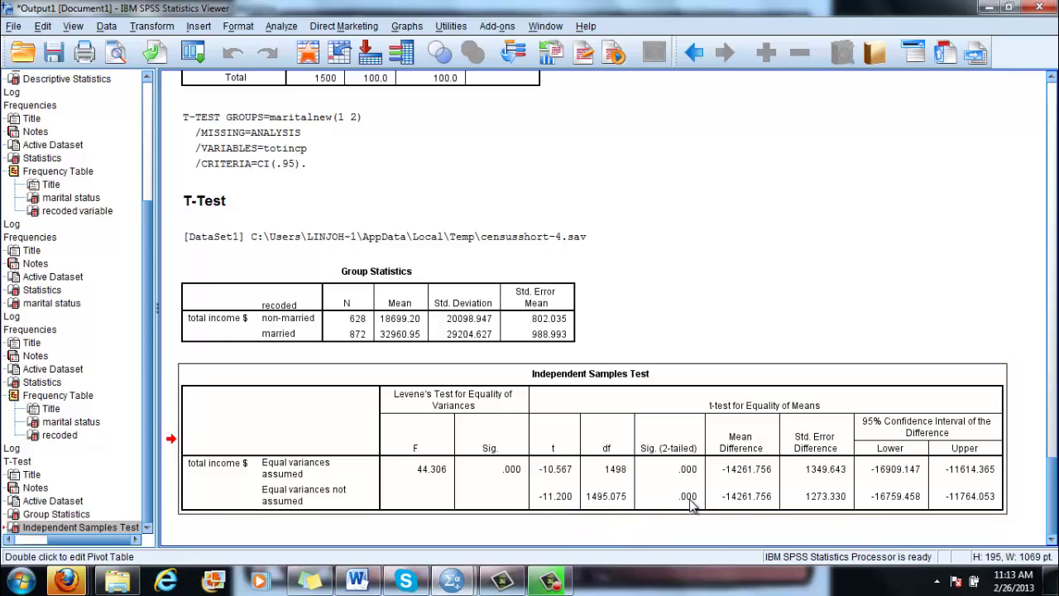